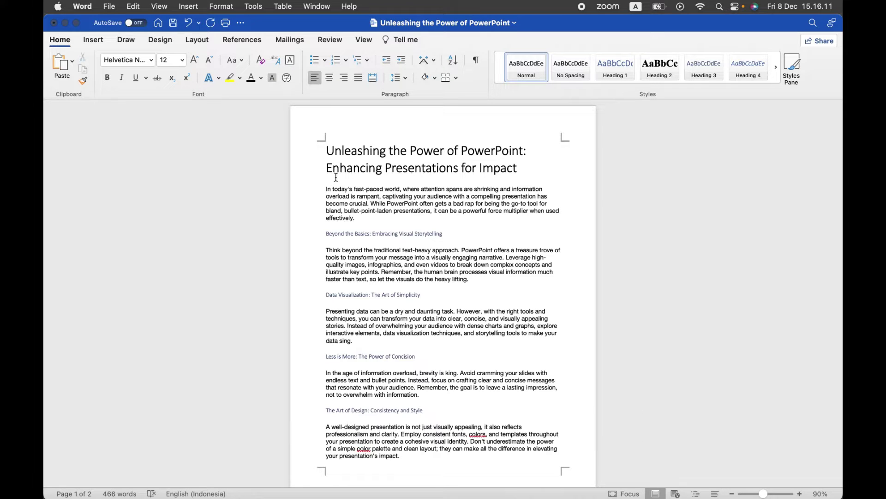
Insert the SmartArt .mov video as a Movie from File below the essay title
left_click(98, 42)
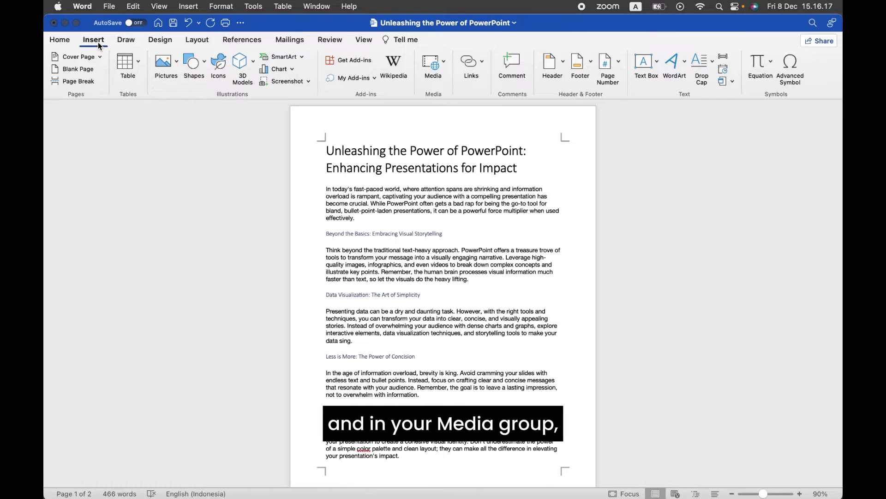
left_click(444, 64)
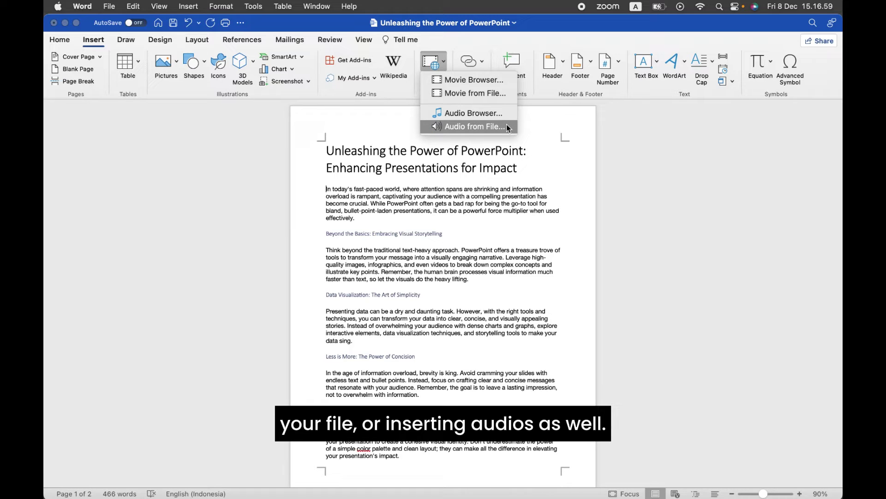
left_click(506, 97)
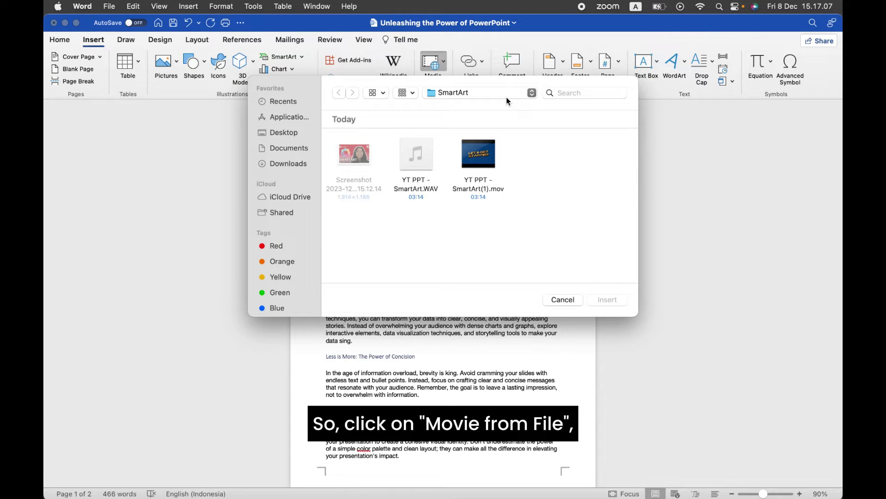
left_click(478, 154)
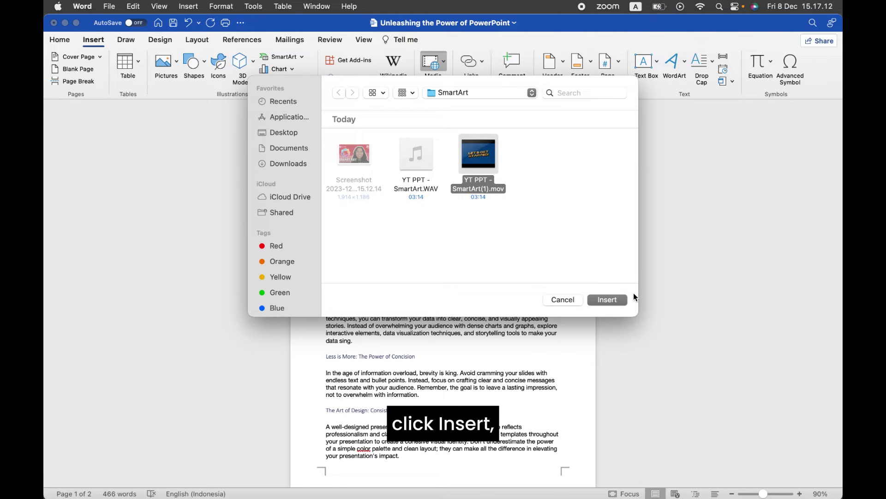
left_click(616, 299)
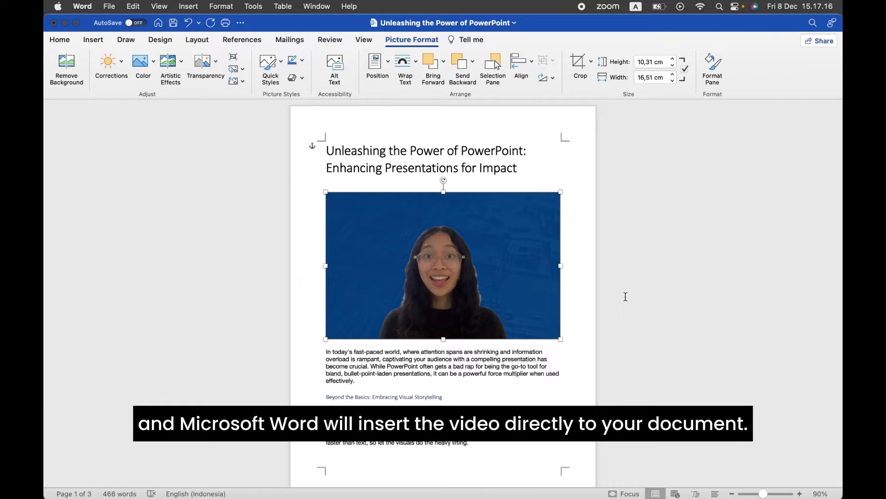
Shrink the video and move it to the left beside the opening paragraph
mouse_move(560, 338)
left_mouse_down()
mouse_move(490, 324)
mouse_move(560, 365)
left_mouse_up()
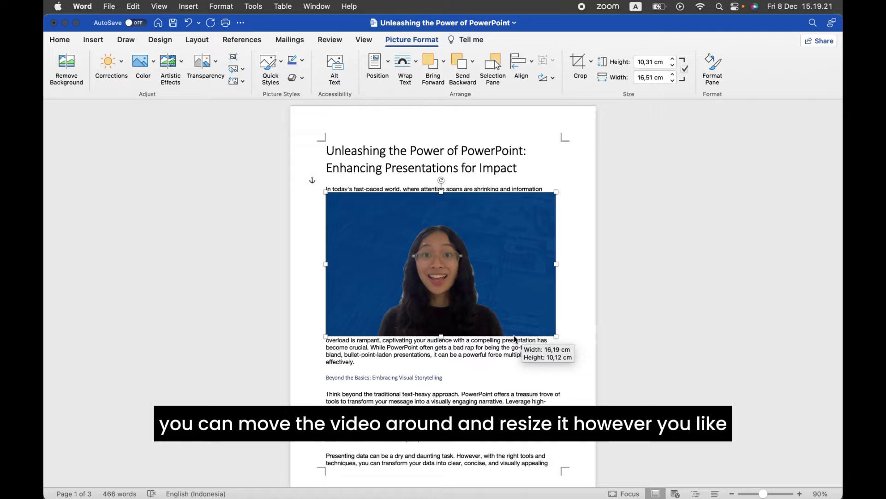
mouse_move(457, 291)
left_mouse_down()
mouse_move(447, 312)
mouse_move(456, 323)
mouse_move(379, 246)
left_mouse_up()
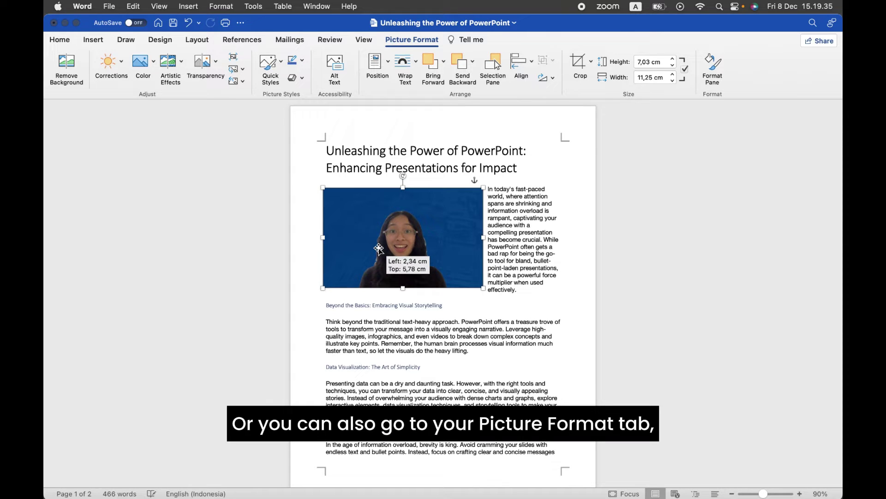
left_click_drag(378, 246, 378, 249)
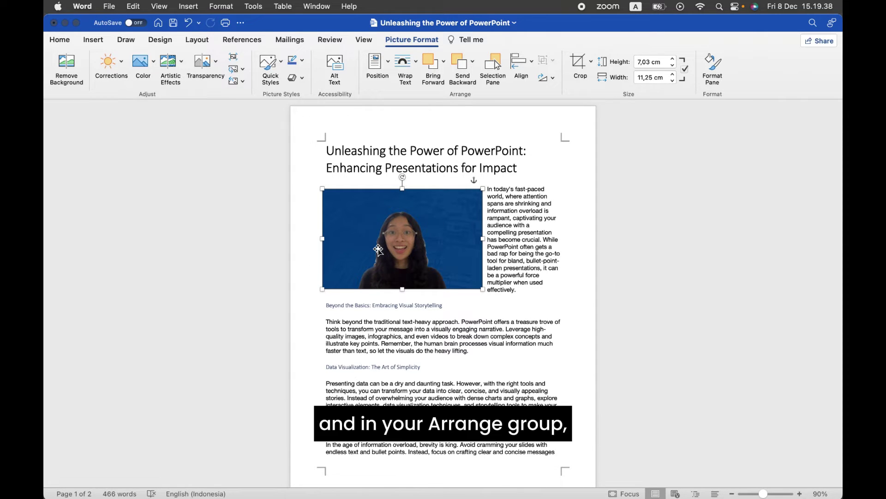
Review the Wrap Text and Position options so the paragraph wraps beside the video
left_click(417, 68)
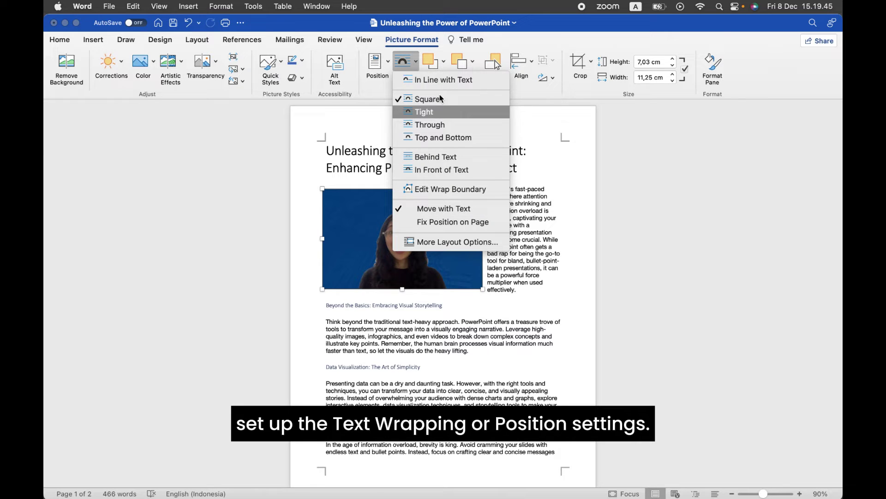
left_click(400, 51)
left_click(378, 66)
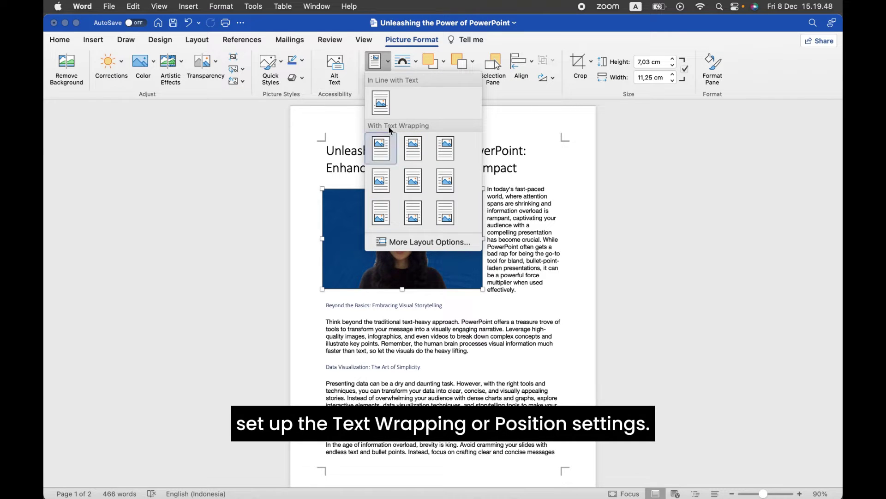
left_click(570, 195)
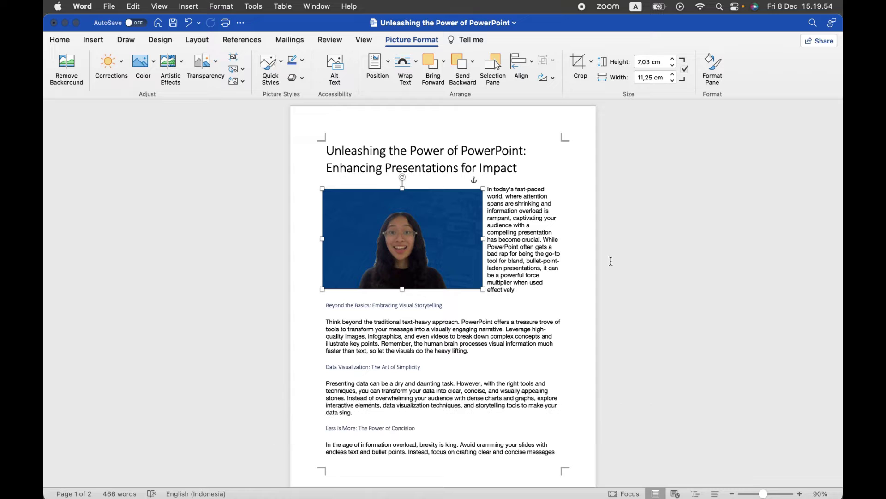
left_click(610, 261)
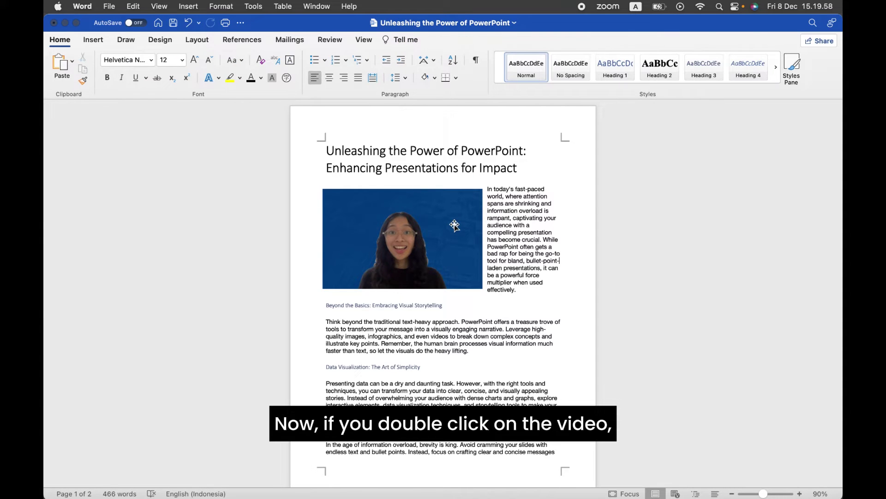
double_click(456, 225)
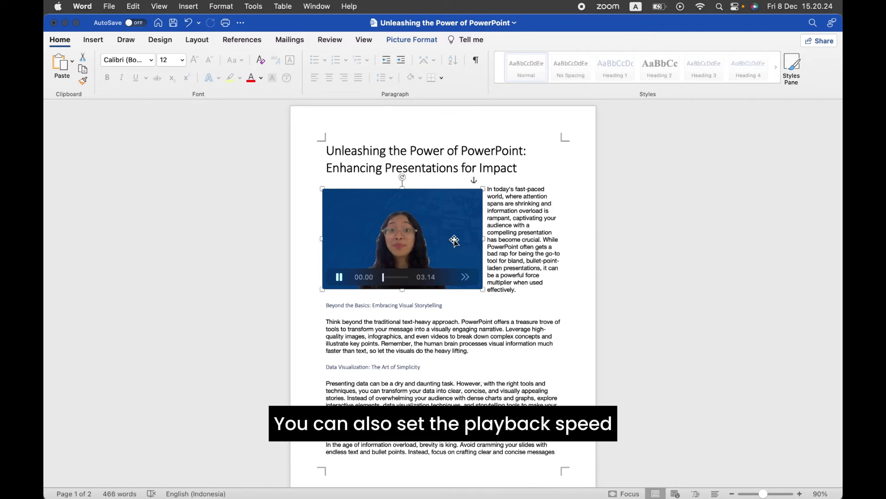
left_click(466, 278)
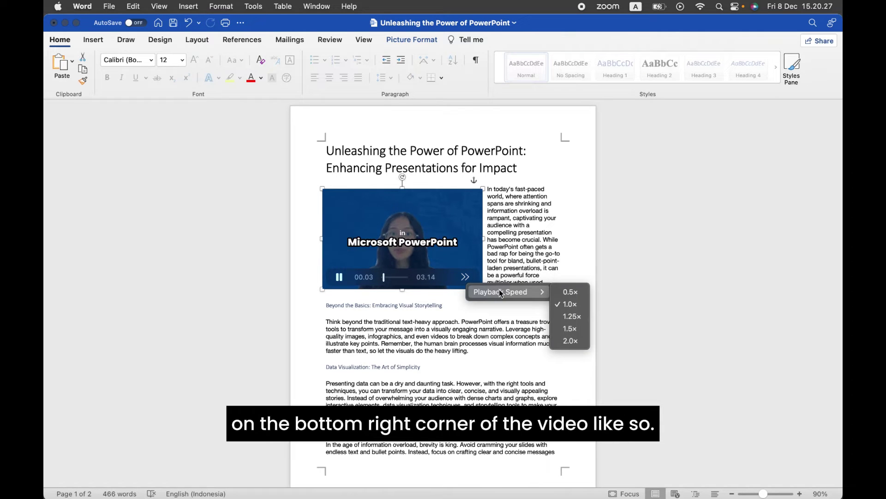
left_click(580, 330)
left_click(558, 288)
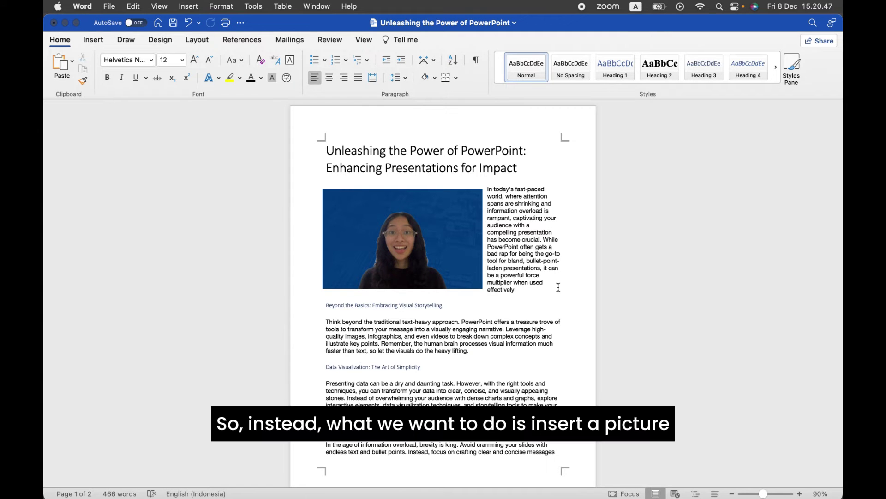
scroll(558, 288, "down", 6)
scroll(558, 287, "down", 2)
scroll(558, 288, "down", 2)
scroll(558, 287, "down", 1)
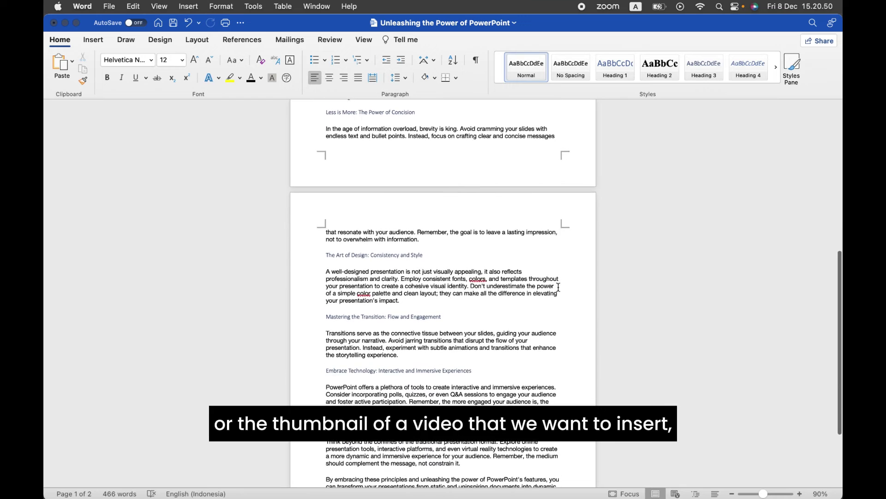
scroll(558, 287, "down", 1)
scroll(558, 286, "down", 1)
scroll(558, 287, "down", 1)
scroll(558, 287, "down", 1)
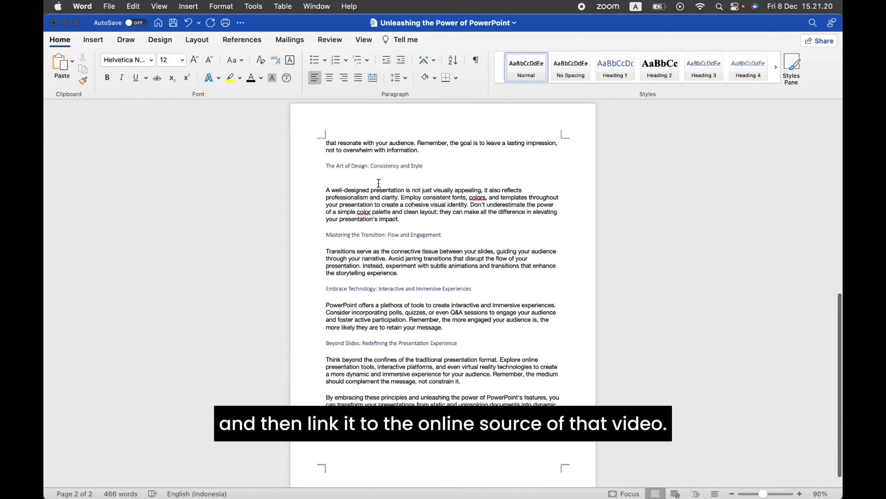
Insert the YouTube thumbnail screenshot as a Picture from File on the empty line under the heading
left_click(337, 175)
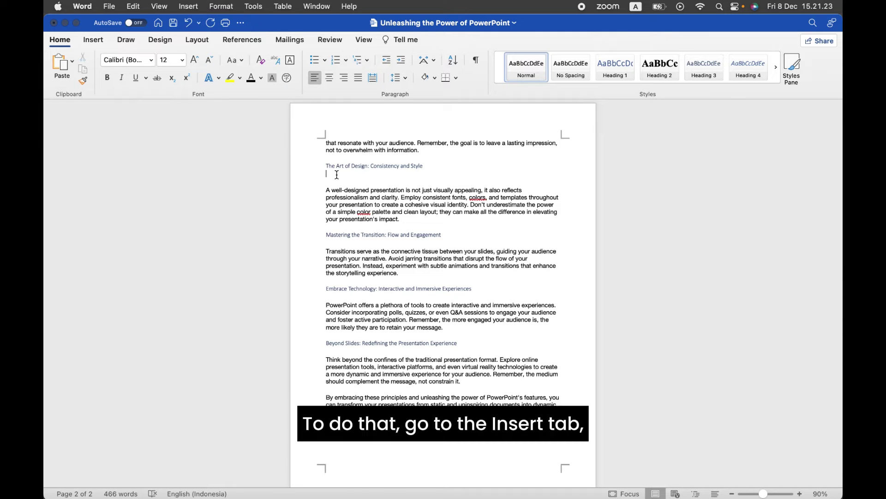
left_click(94, 39)
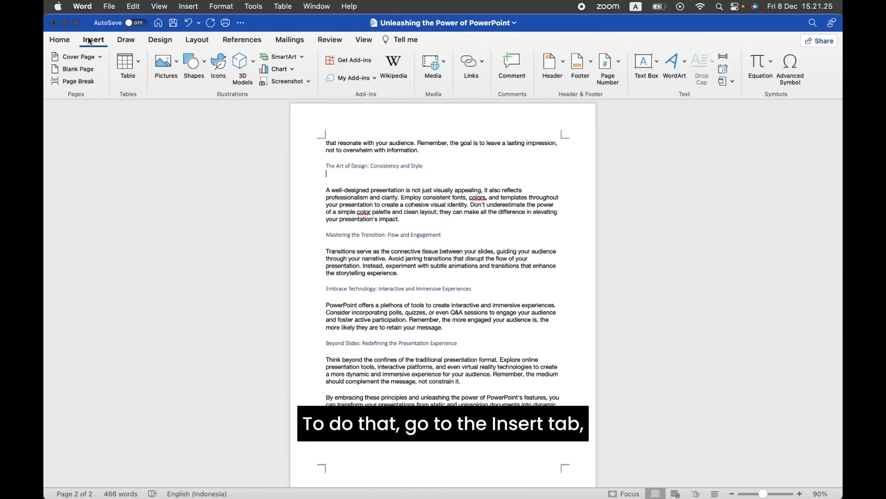
left_click(169, 63)
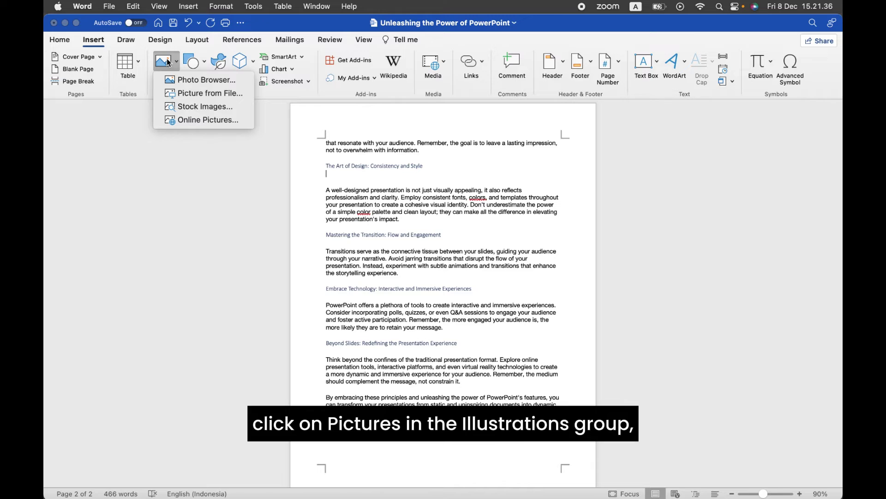
left_click(204, 94)
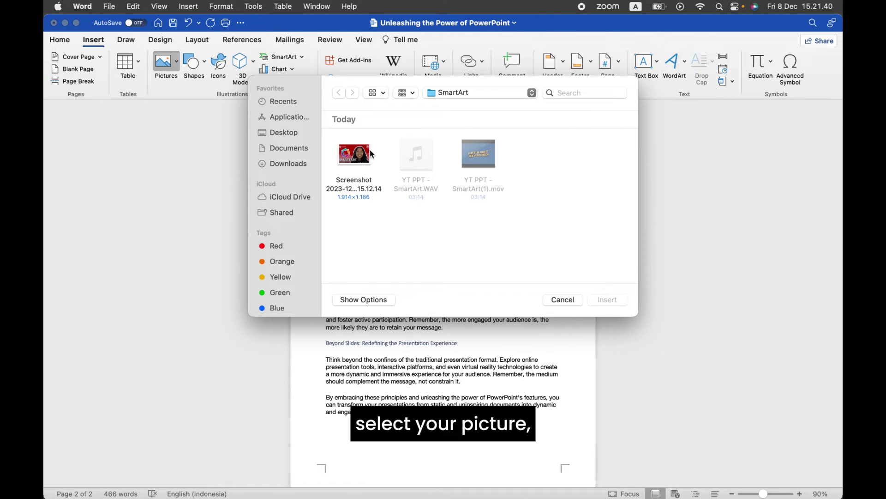
left_click(353, 160)
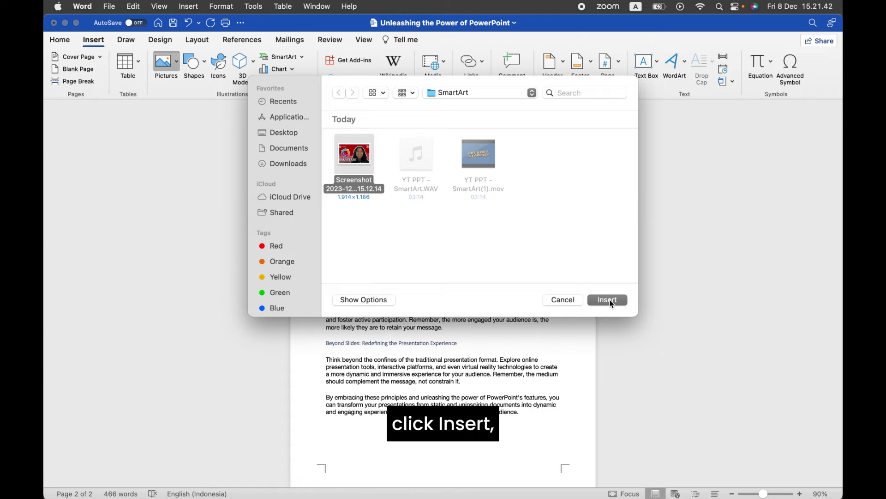
left_click(607, 298)
Start a hyperlink on the thumbnail picture, then switch to the Safari YouTube page
right_click(508, 266)
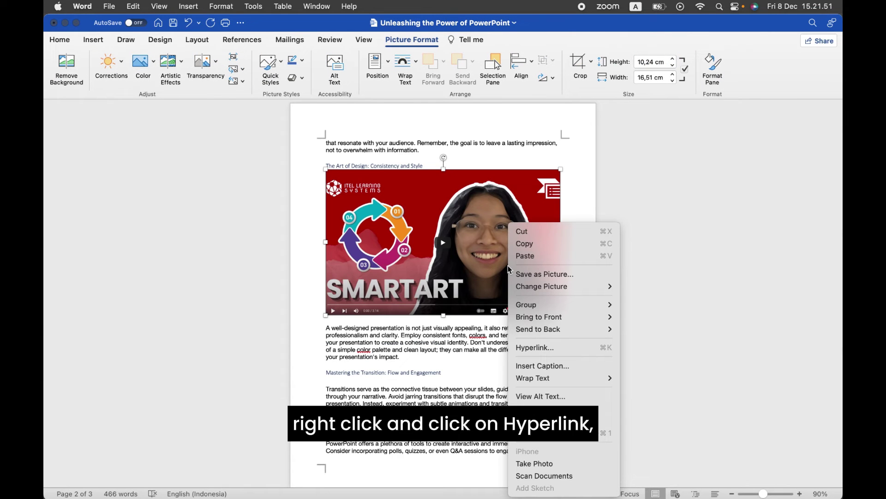
left_click(535, 347)
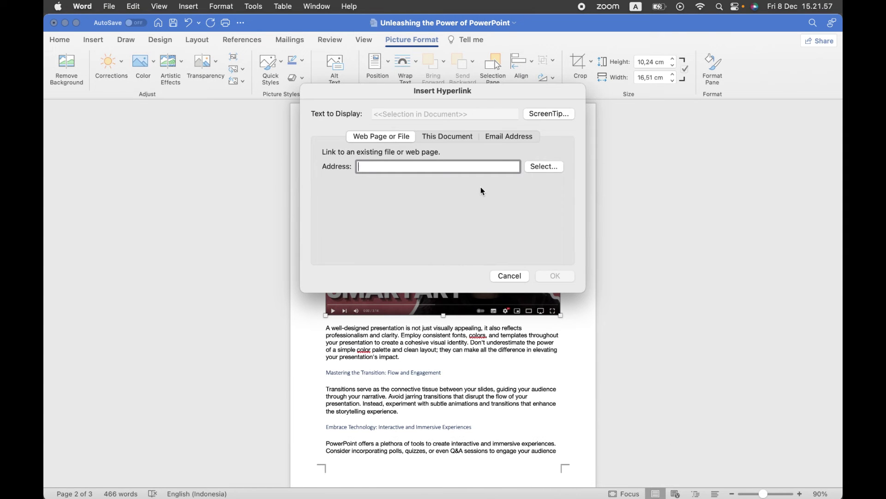
key("ctrl+Up")
left_click(372, 186)
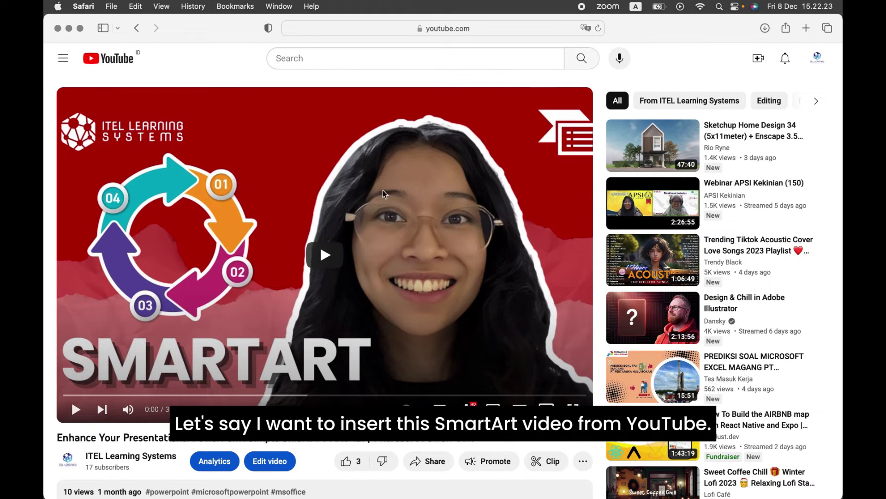
mouse_move(325, 255)
scroll(442, 303, "down", 2)
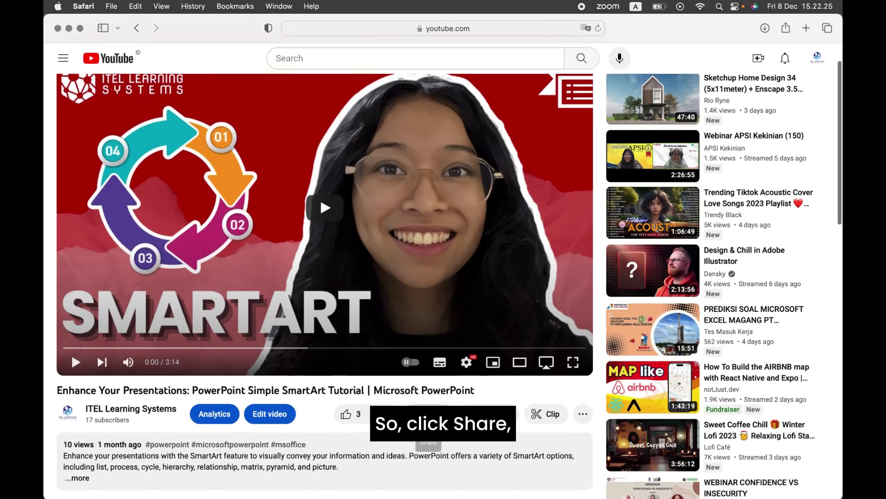
Copy the video's share link, set it as the picture's hyperlink address, and confirm it opens the video
left_click(426, 413)
left_click(551, 333)
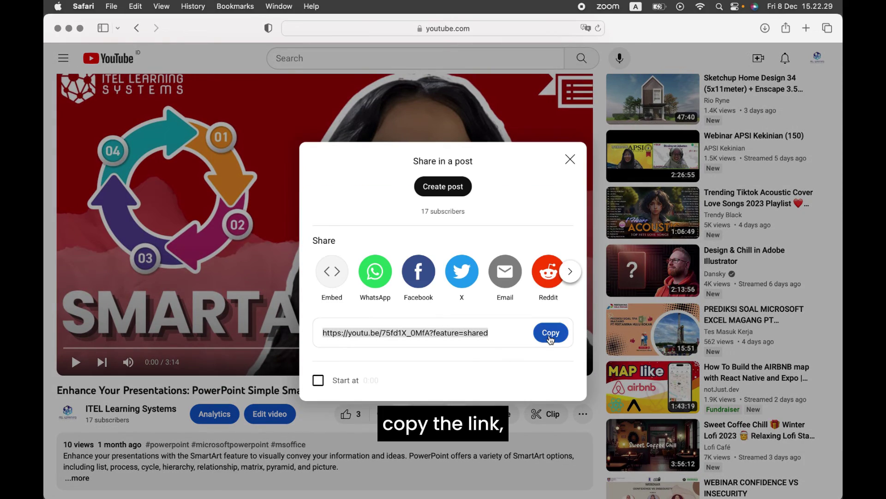
key("ctrl+Up")
left_click(381, 185)
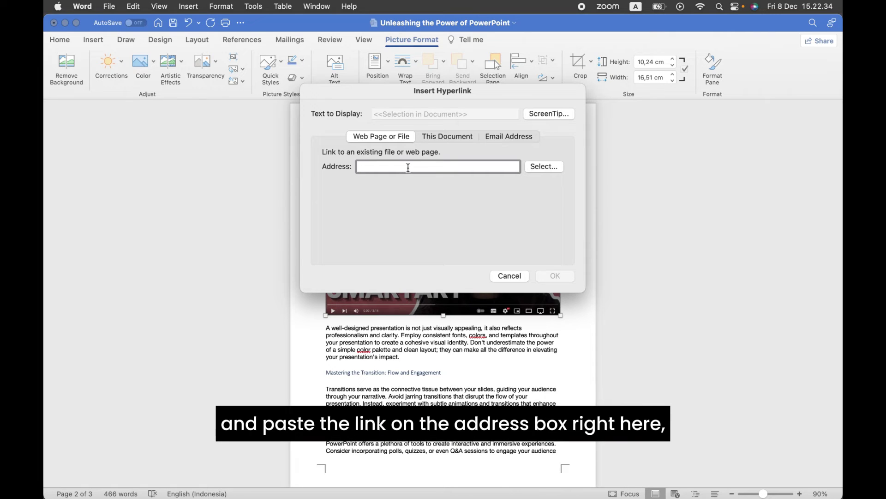
key("super+v")
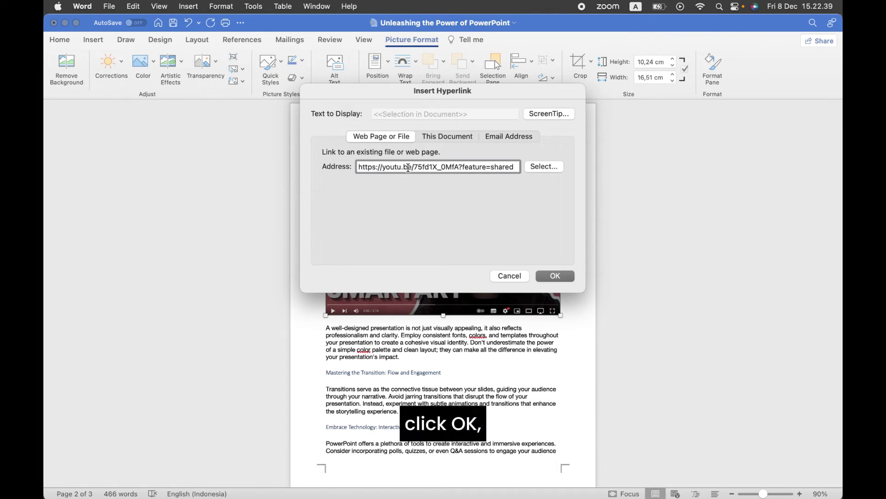
left_click(562, 274)
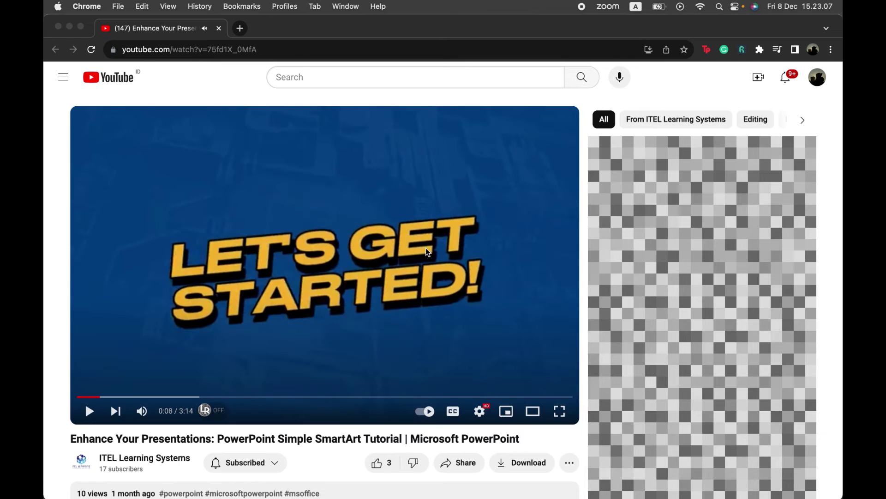
left_click(219, 28)
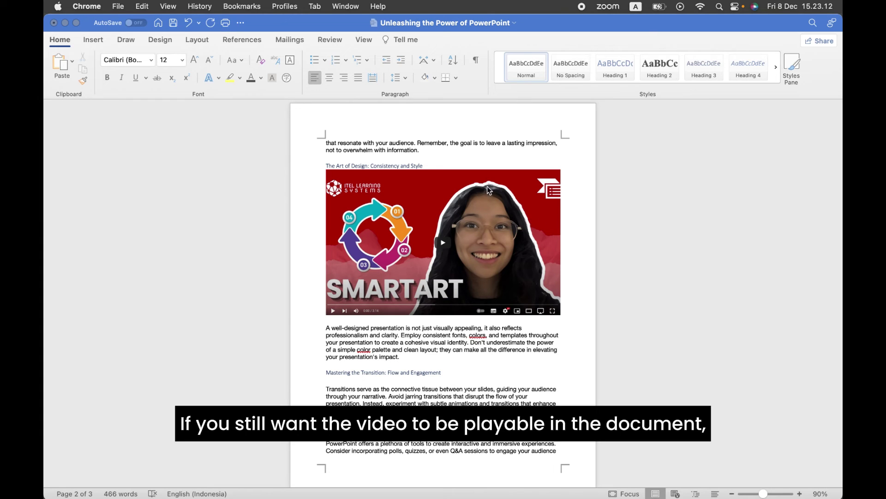